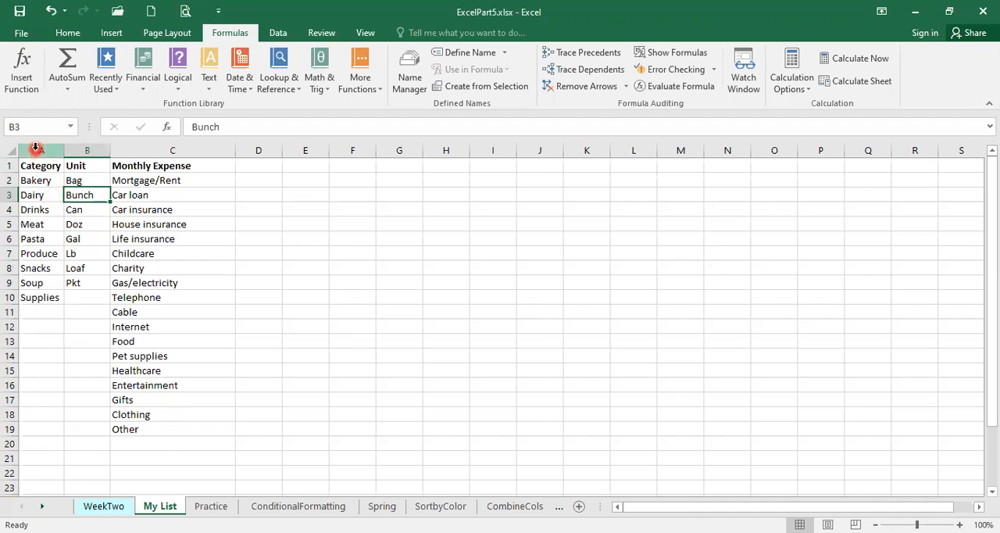
Create a defined name for the Category column on the My List sheet using its top-row label
click(35, 148)
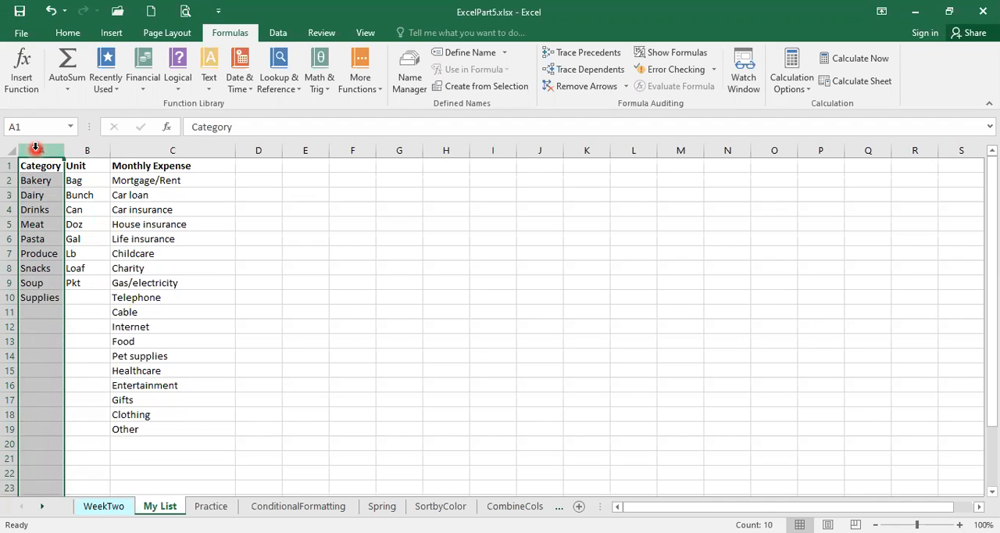
click(237, 35)
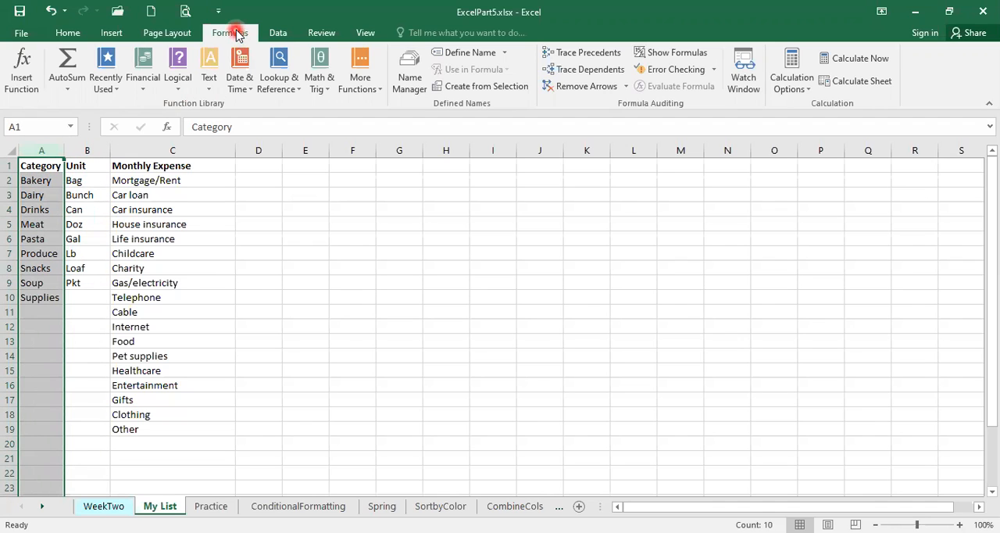
click(470, 55)
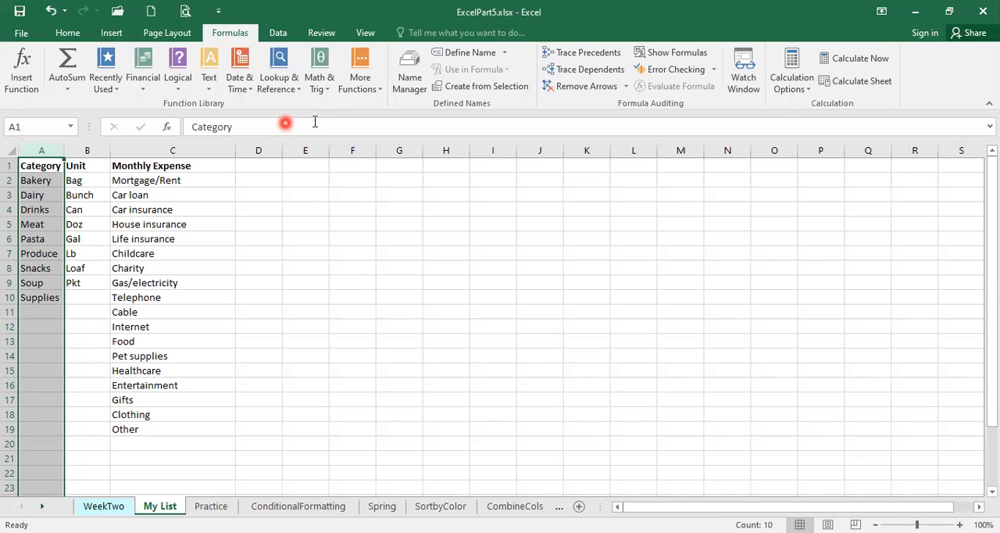
click(471, 88)
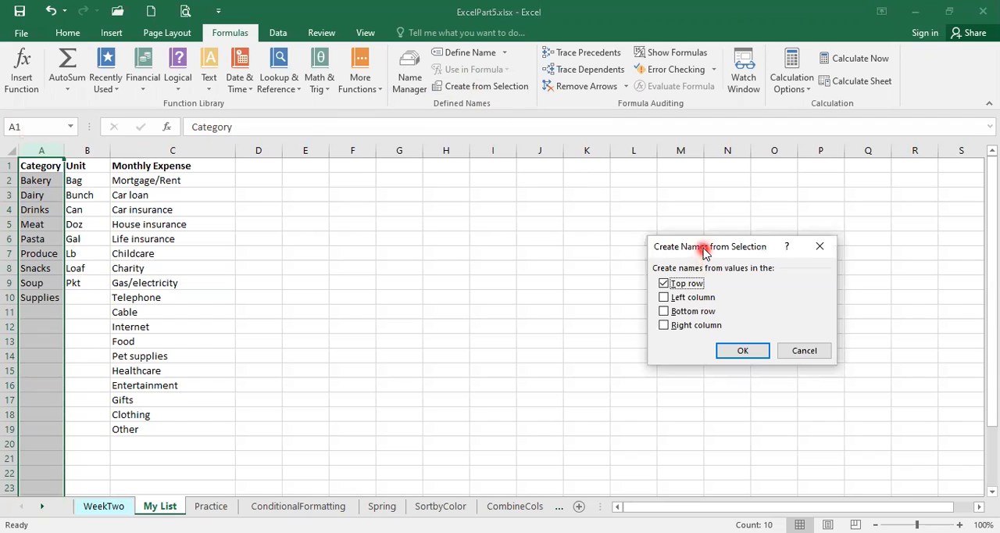
drag(695, 248, 645, 200)
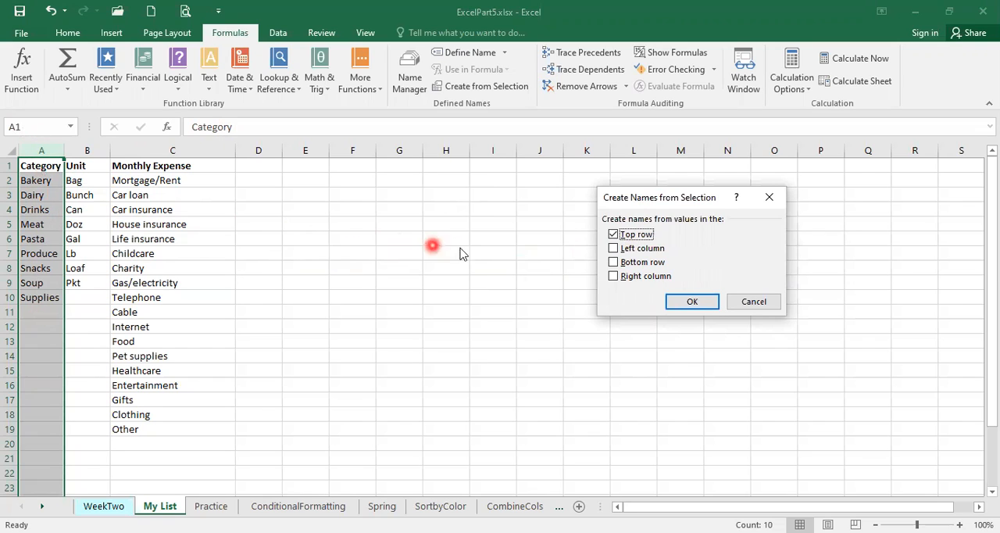
click(692, 301)
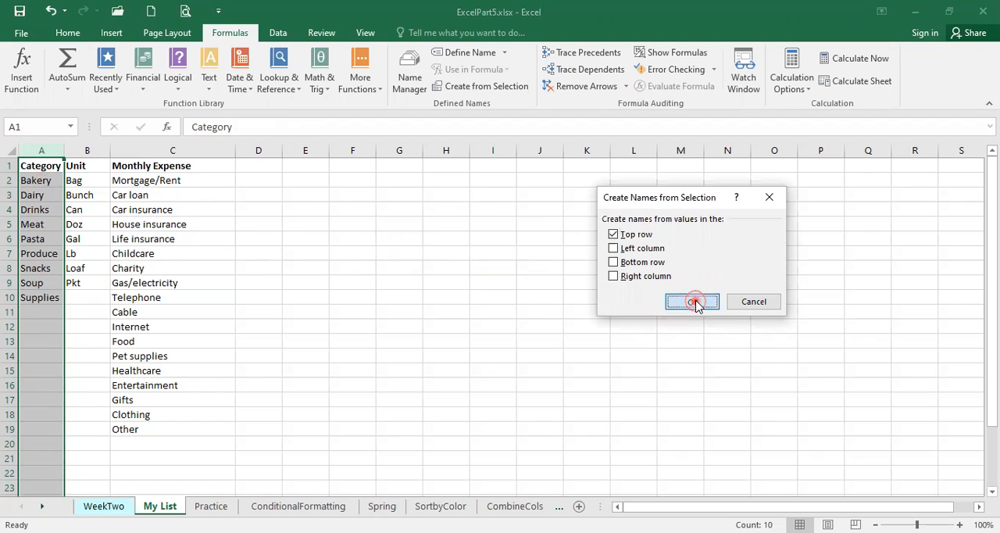
Create defined names for the Unit and Monthly Expense columns from their top-row labels
click(89, 149)
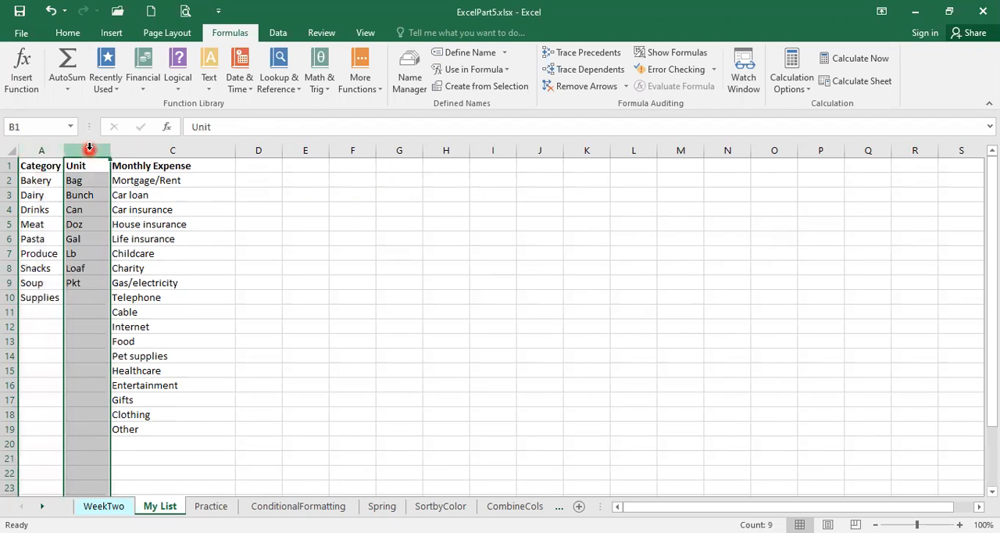
click(466, 87)
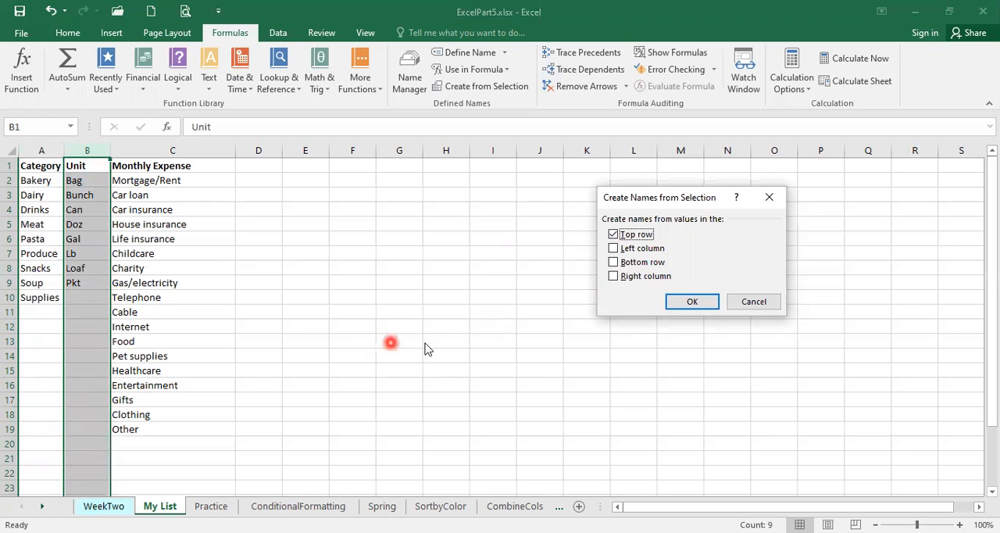
click(688, 303)
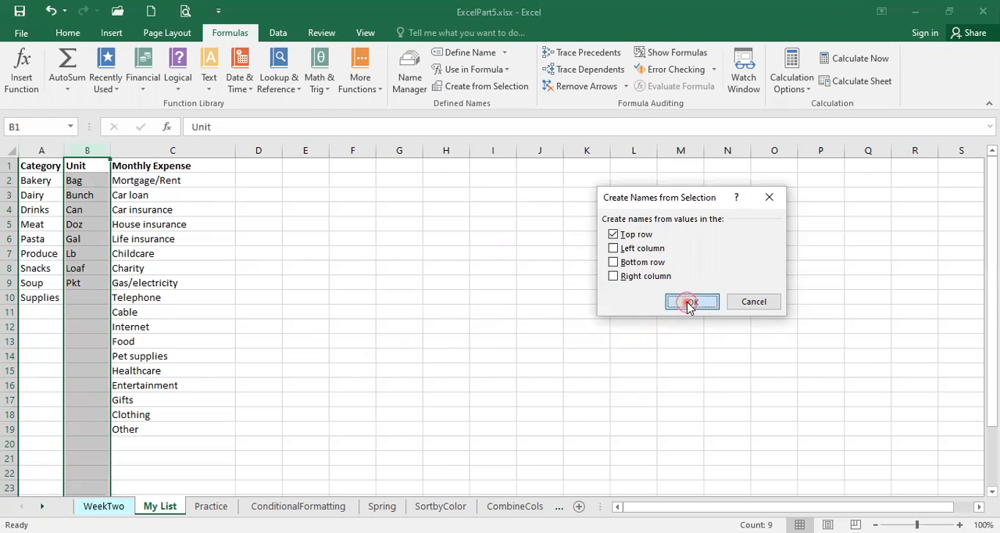
click(159, 150)
click(480, 87)
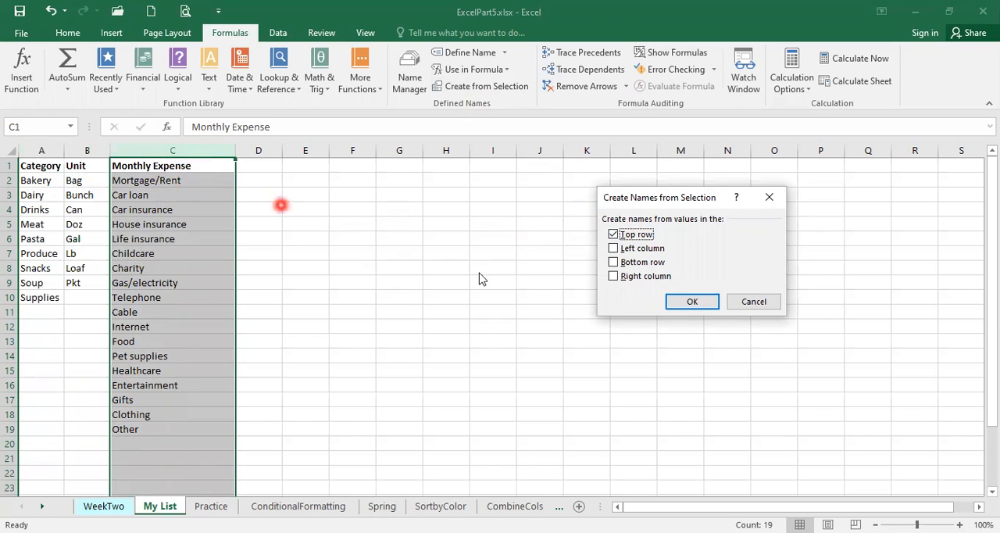
click(686, 303)
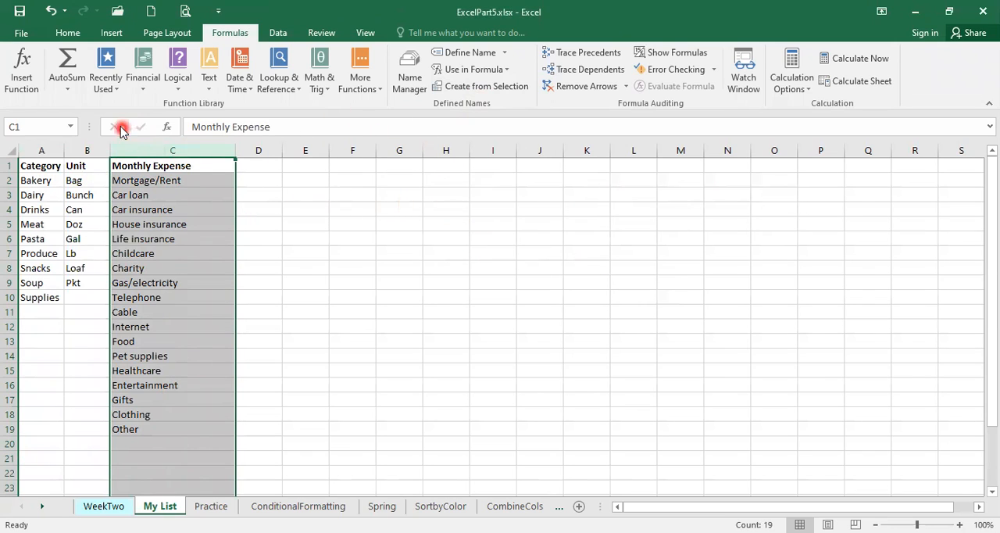
Review the workbook's defined names and the ranges they refer to in the Name Manager, then close it
click(71, 127)
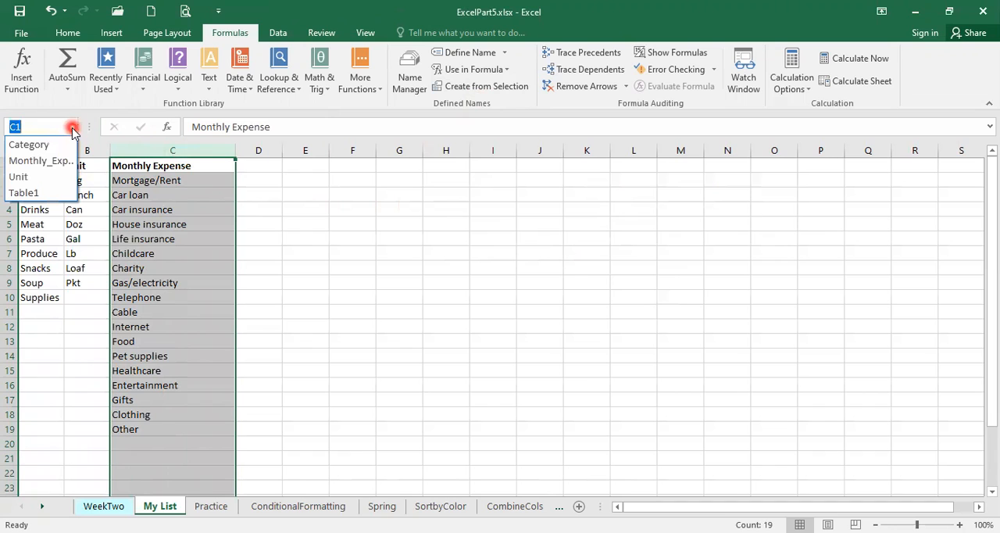
click(408, 88)
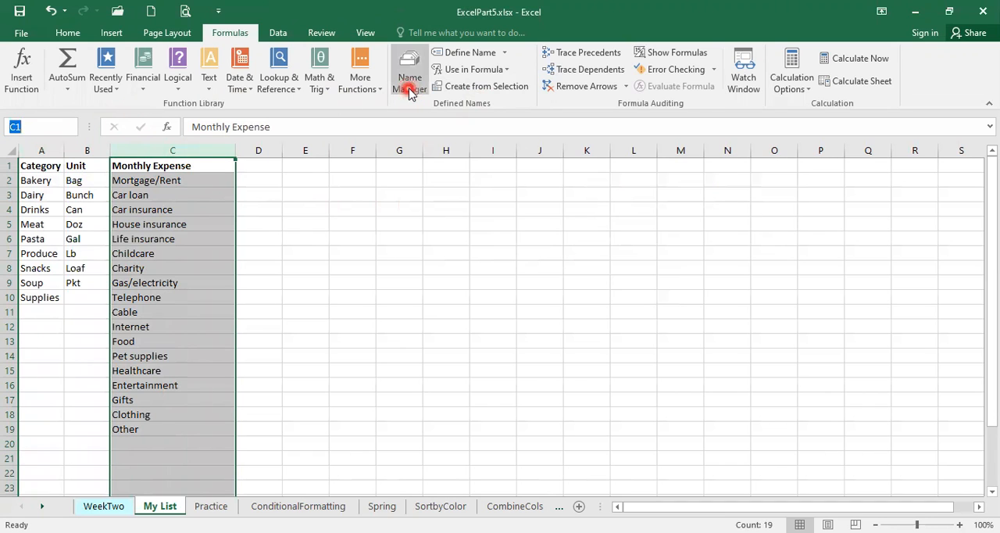
click(408, 89)
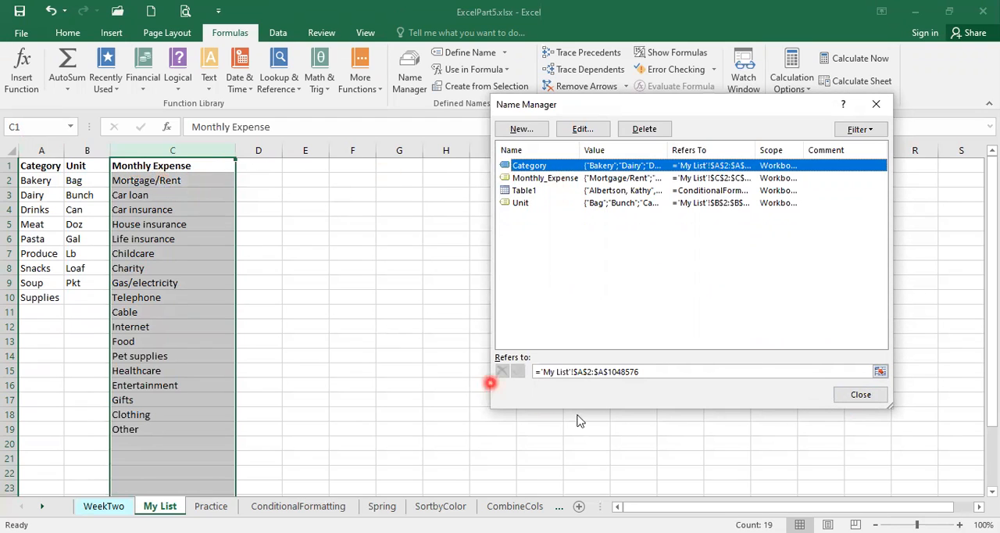
click(858, 397)
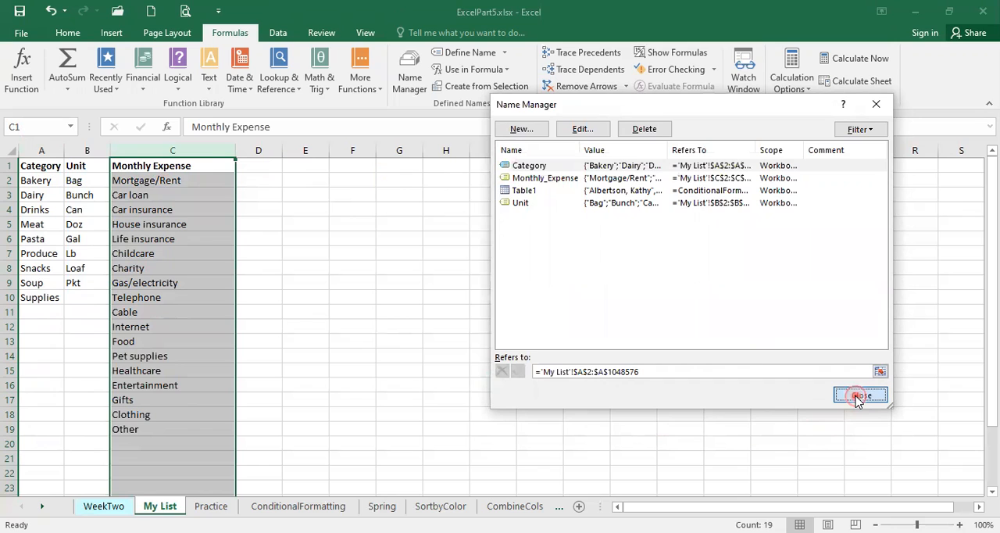
click(859, 397)
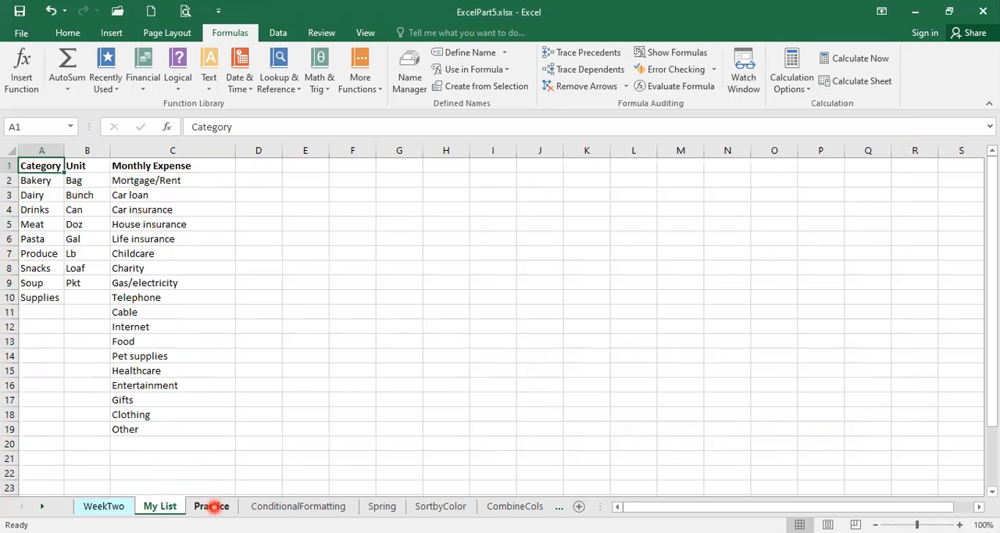
Examine the empty Category cells on the Practice sheet and the defined names available for the lists on My List
click(211, 505)
click(35, 200)
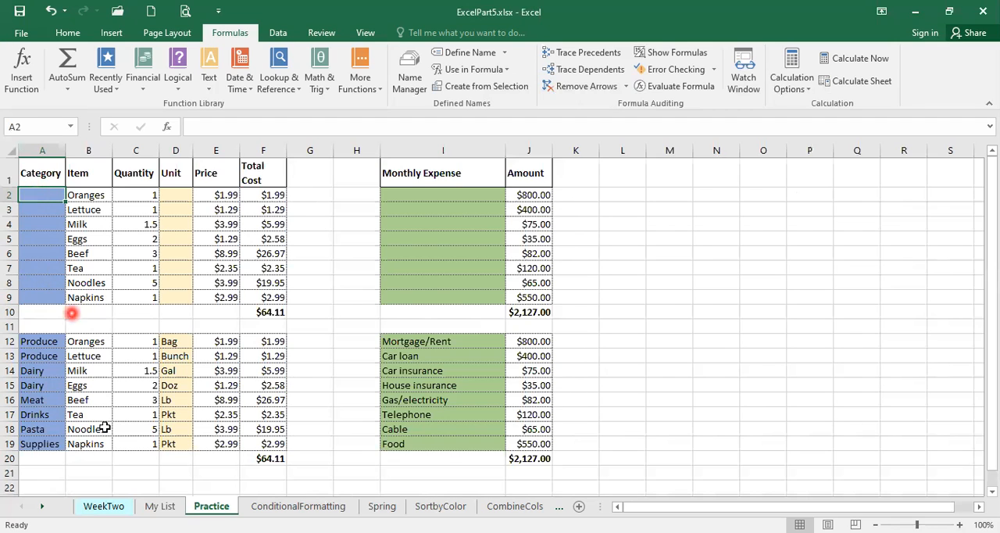
click(140, 506)
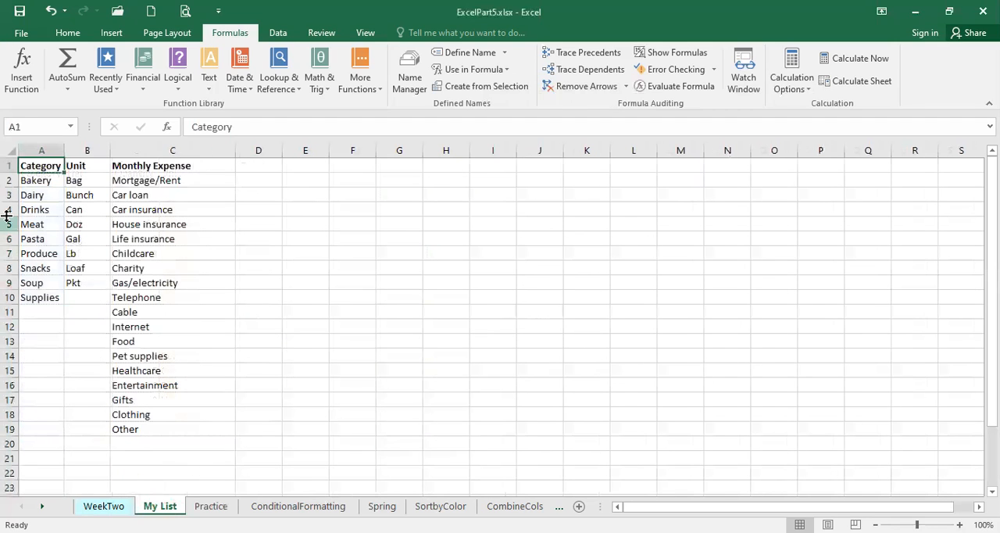
click(69, 127)
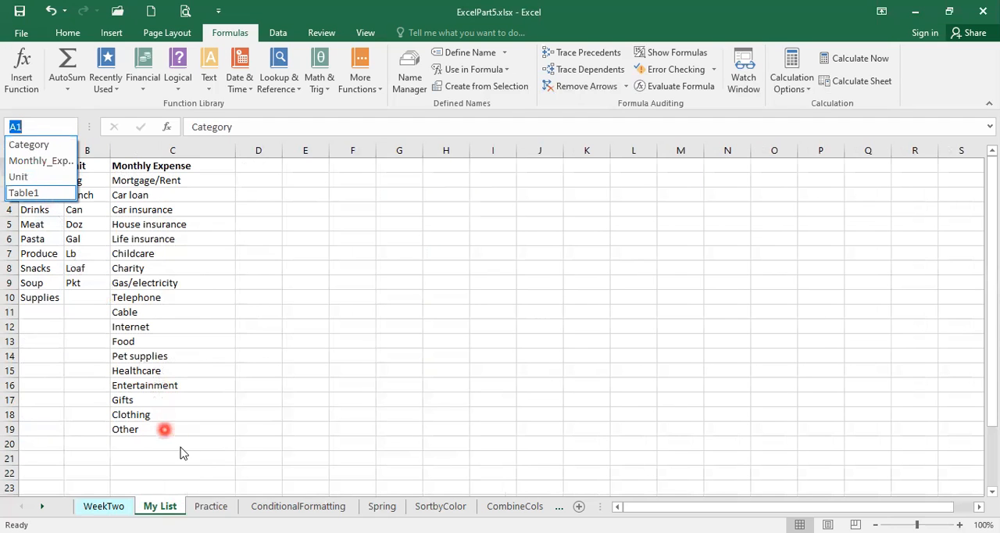
Set the data validation of cell A2 on the Practice sheet to allow a List
click(212, 506)
click(201, 506)
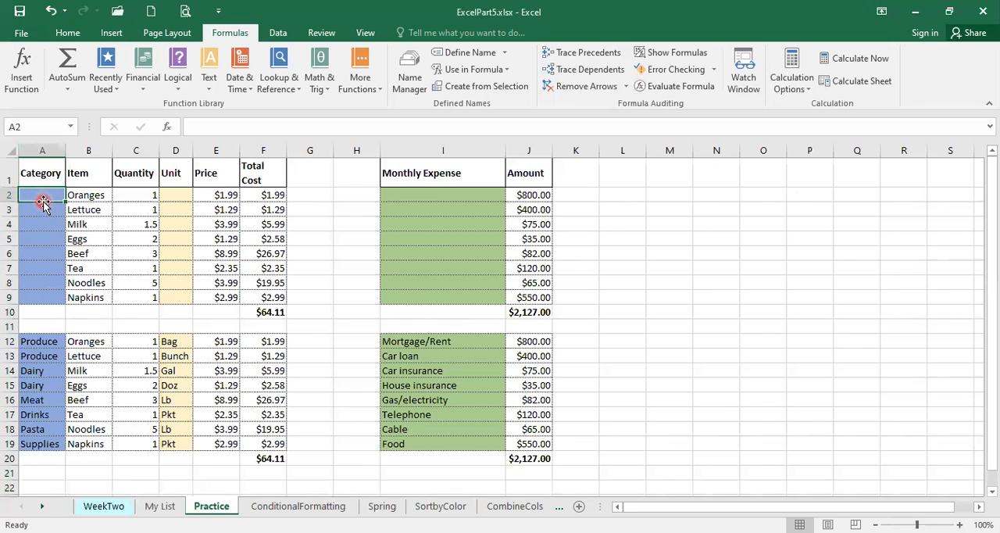
click(279, 35)
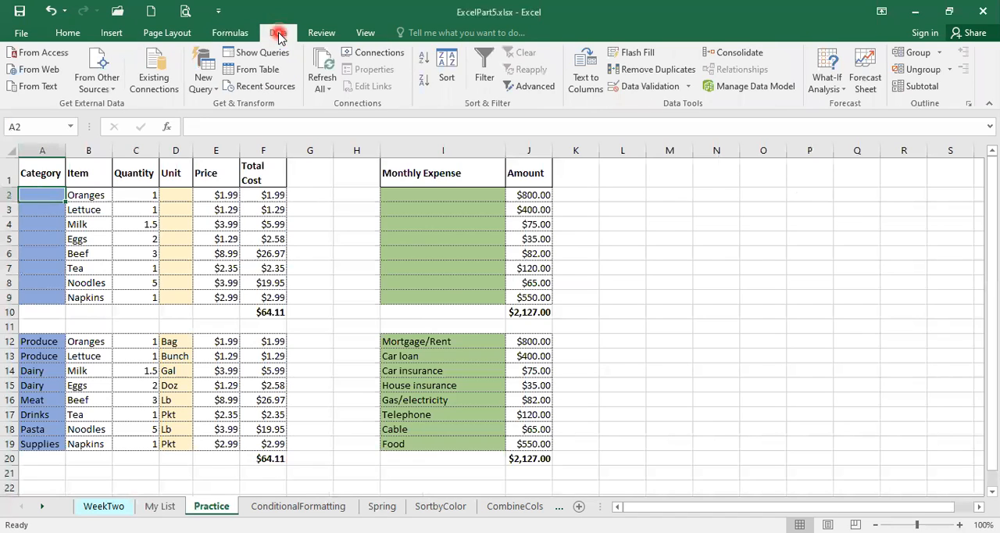
click(687, 87)
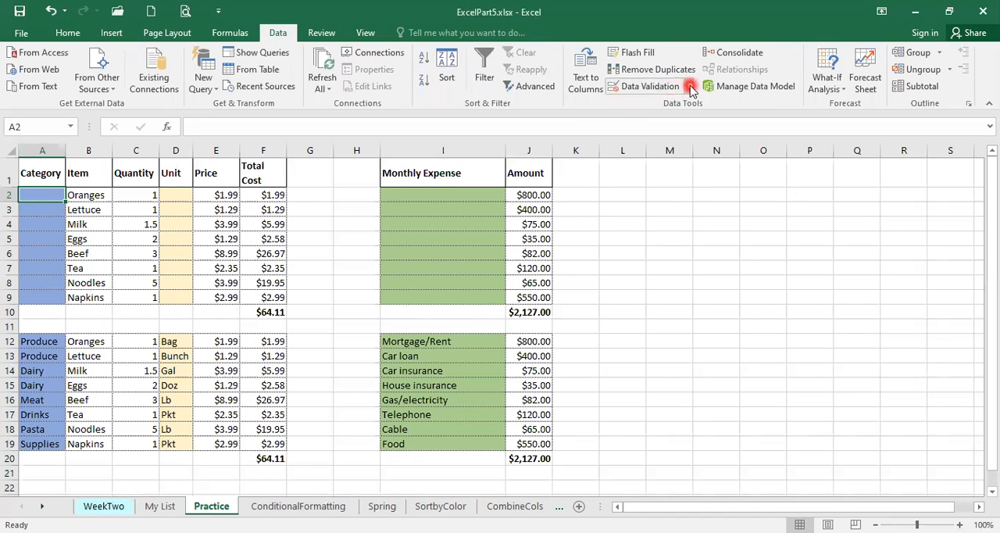
click(690, 88)
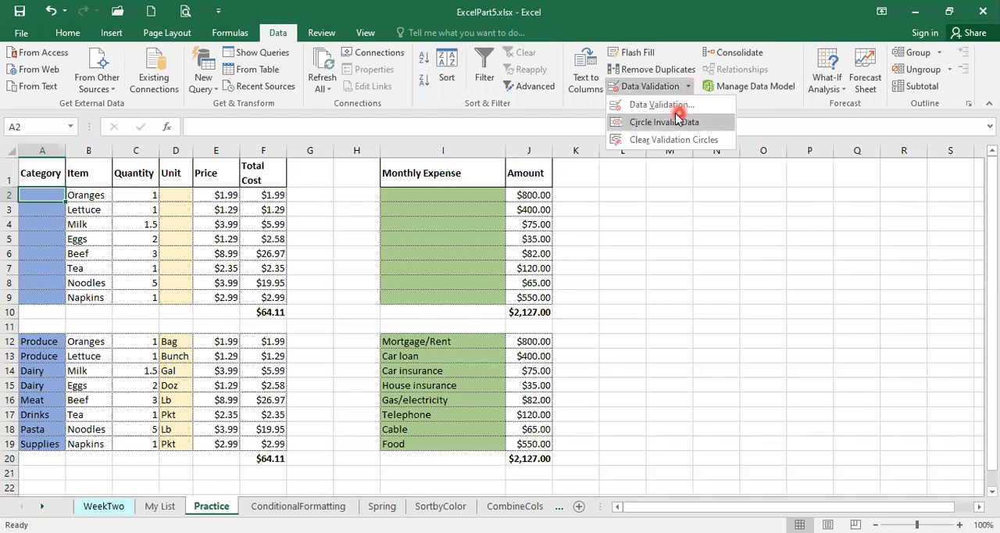
click(661, 105)
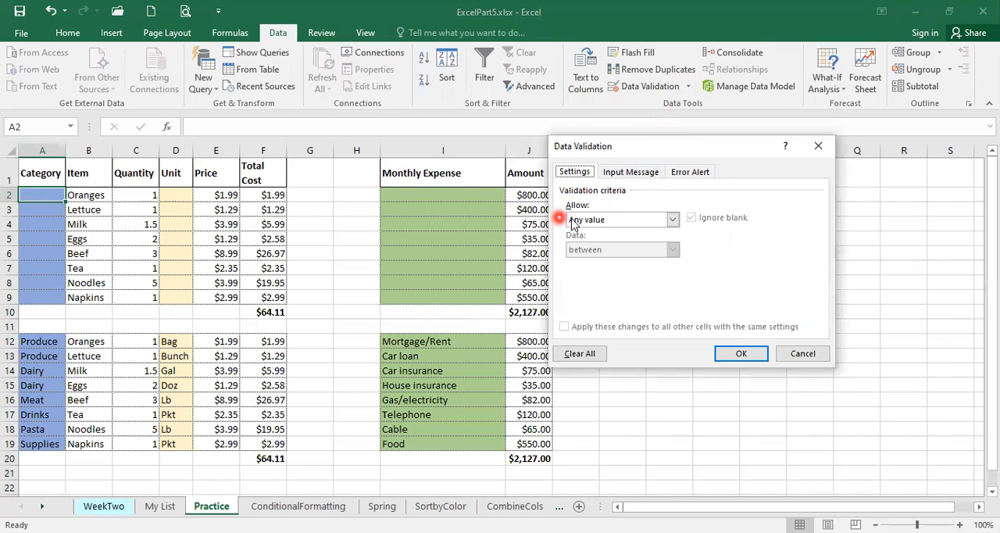
click(673, 221)
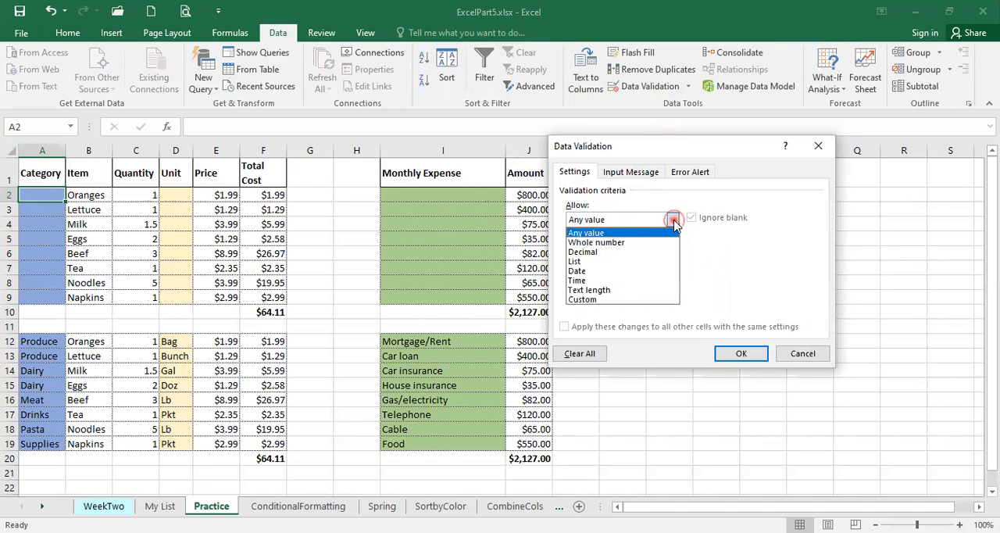
click(636, 268)
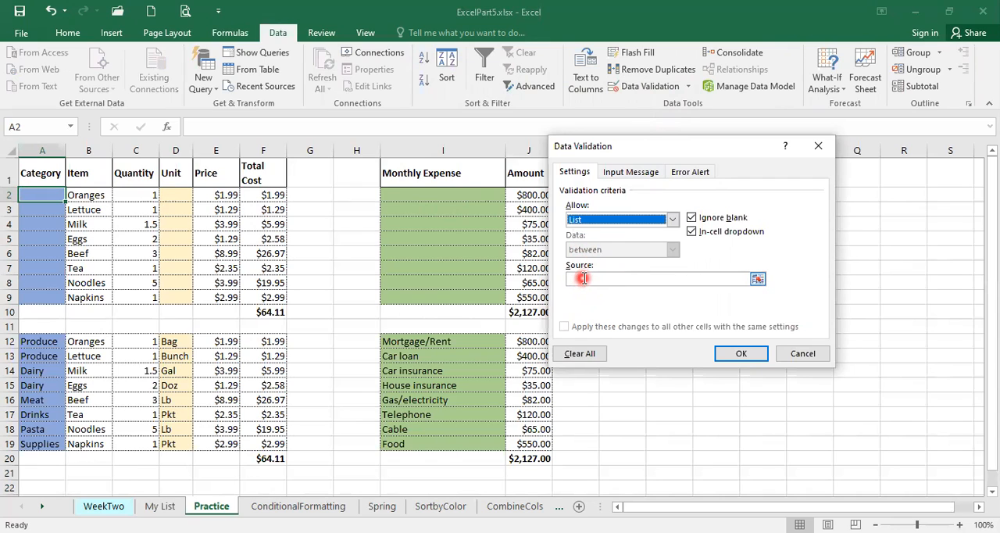
Use the defined name Category as the validation list's source and apply the rule to cell A2
click(579, 278)
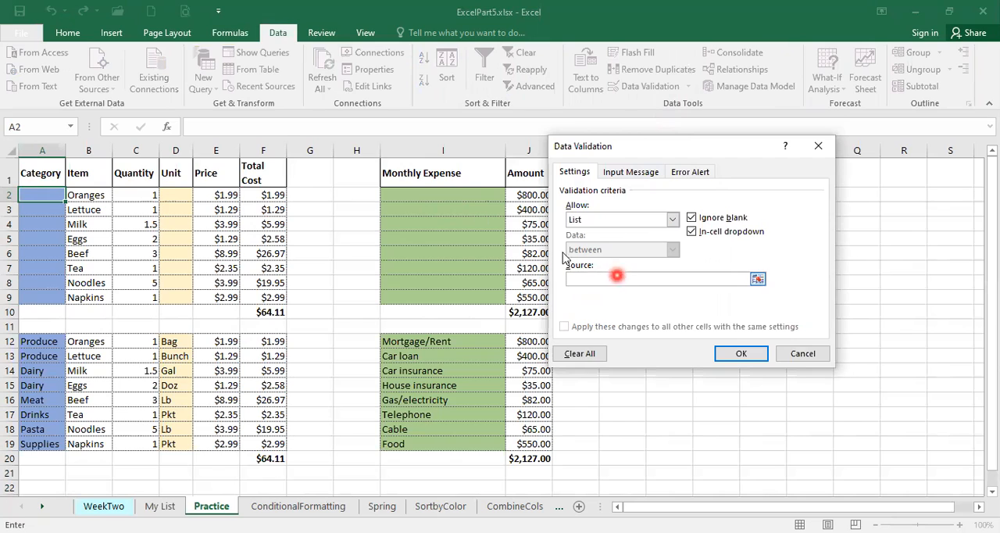
click(229, 34)
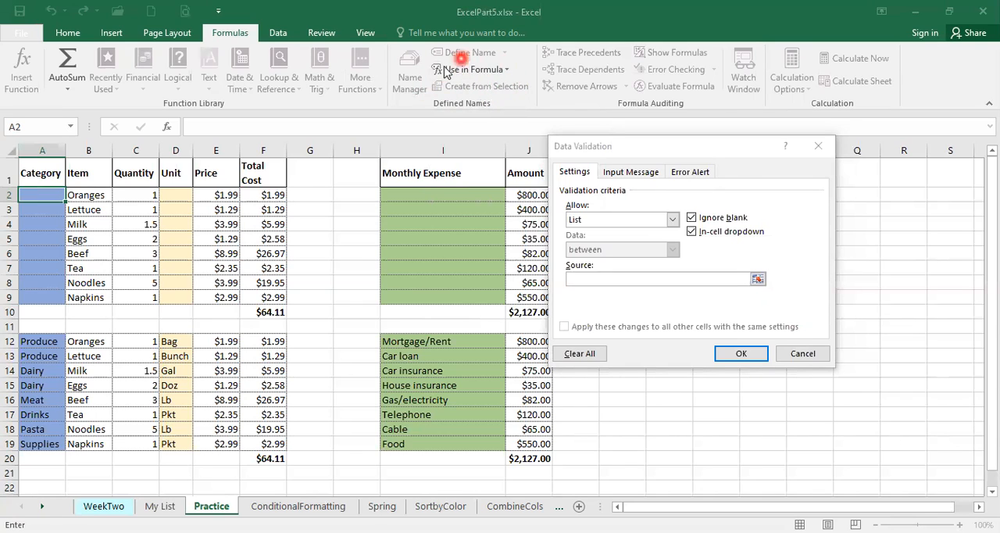
click(508, 72)
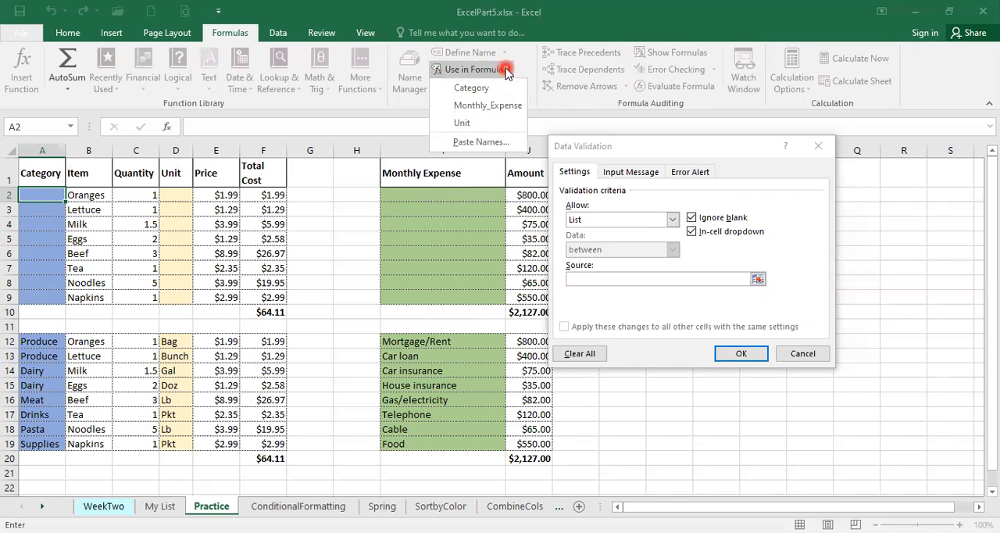
click(471, 88)
click(733, 353)
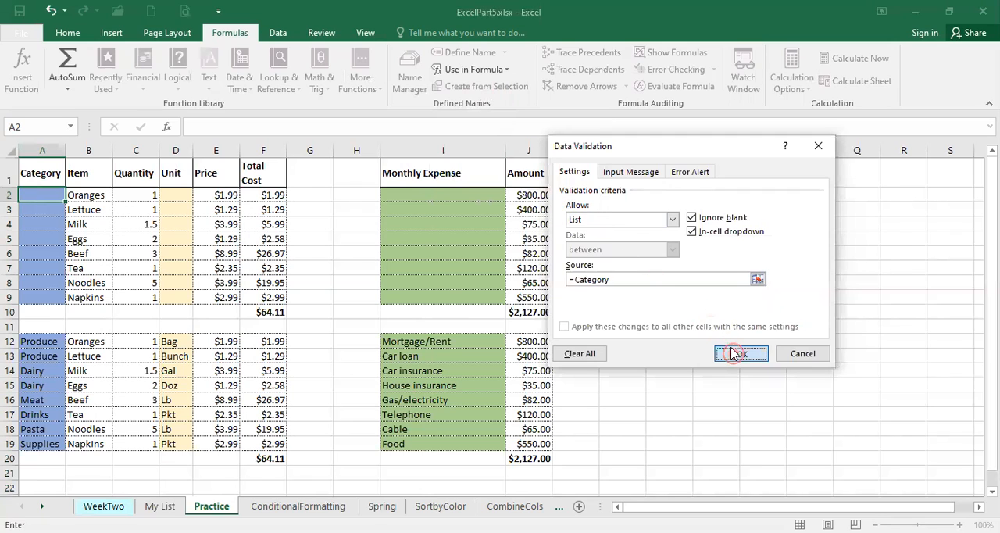
Check the category choices offered by the drop-down list in cell A2
click(71, 195)
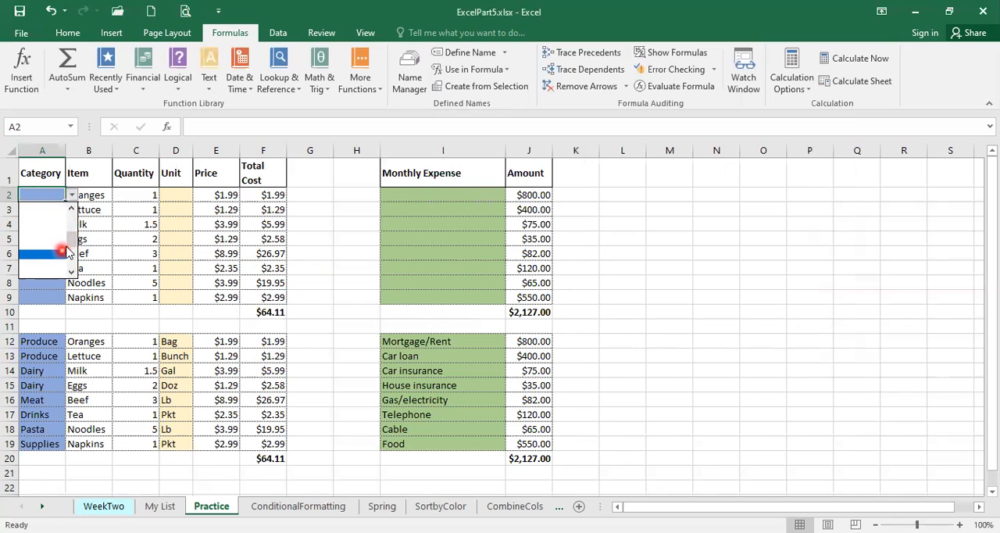
drag(70, 245, 70, 213)
click(50, 208)
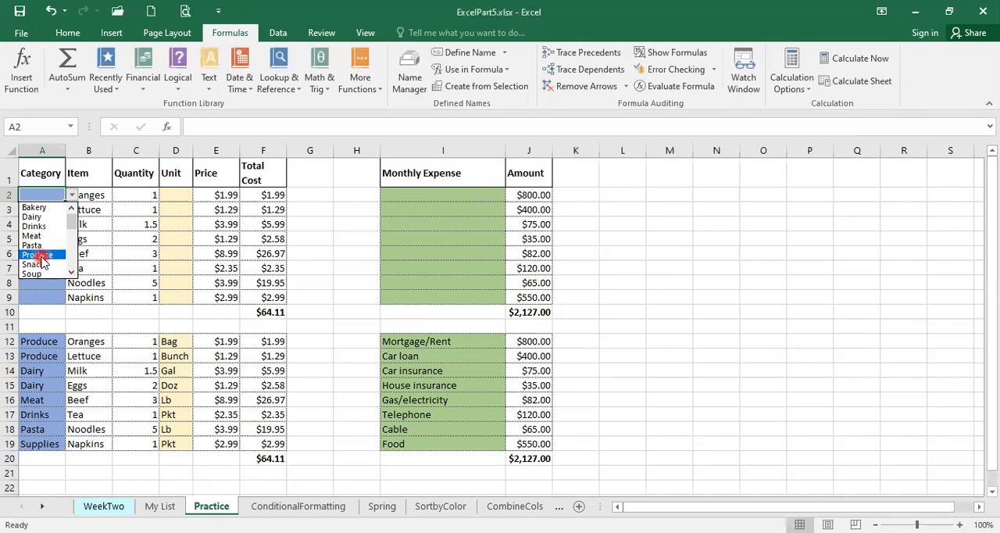
Copy cell A2 with its category drop-down list to cells A3:A9 and check several of the pasted cells
click(42, 194)
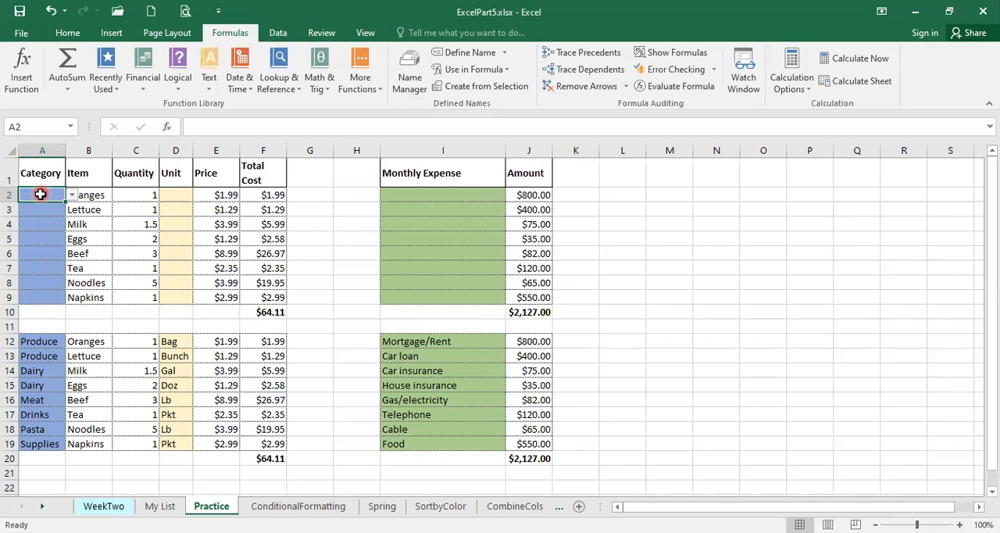
key(ctrl+c)
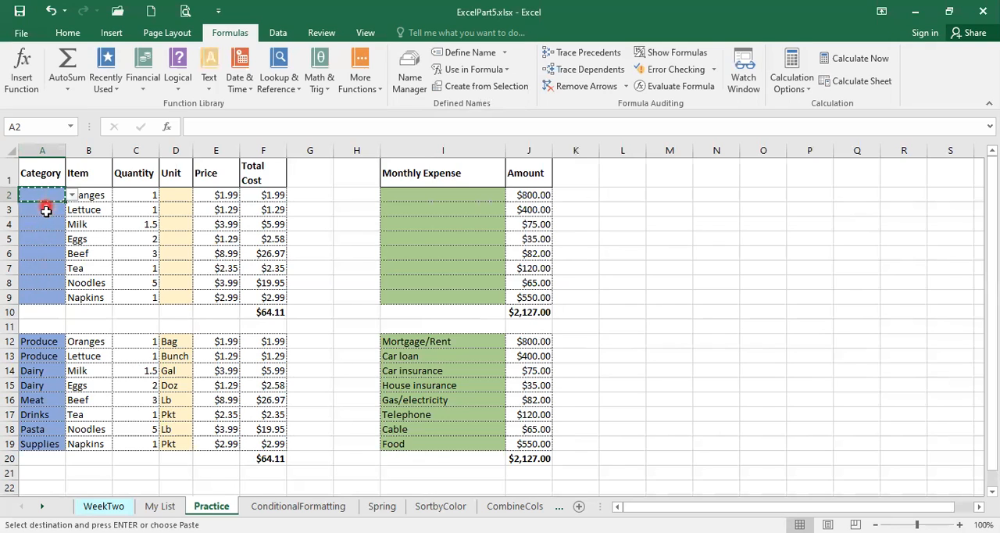
click(43, 209)
drag(36, 219, 31, 295)
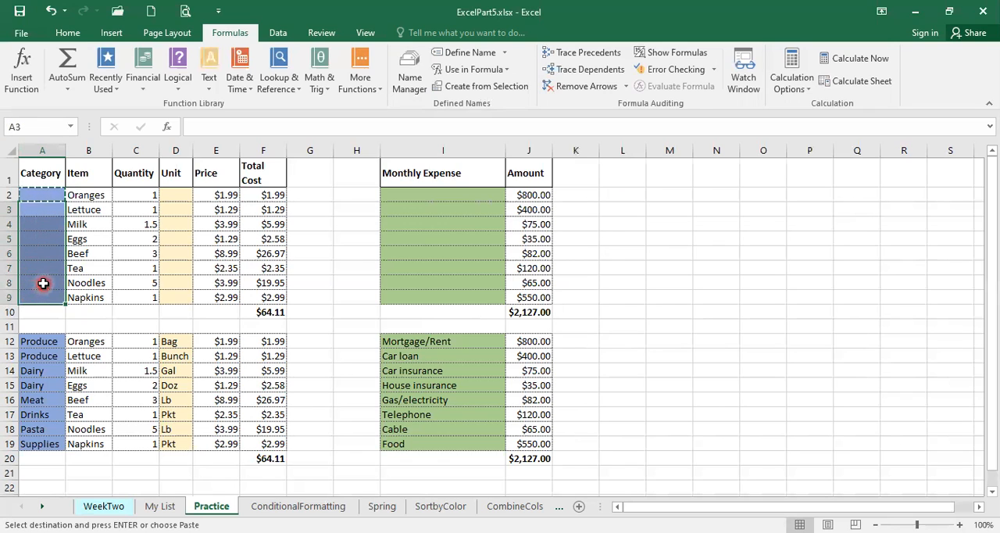
key(Return)
click(37, 224)
click(36, 253)
click(36, 283)
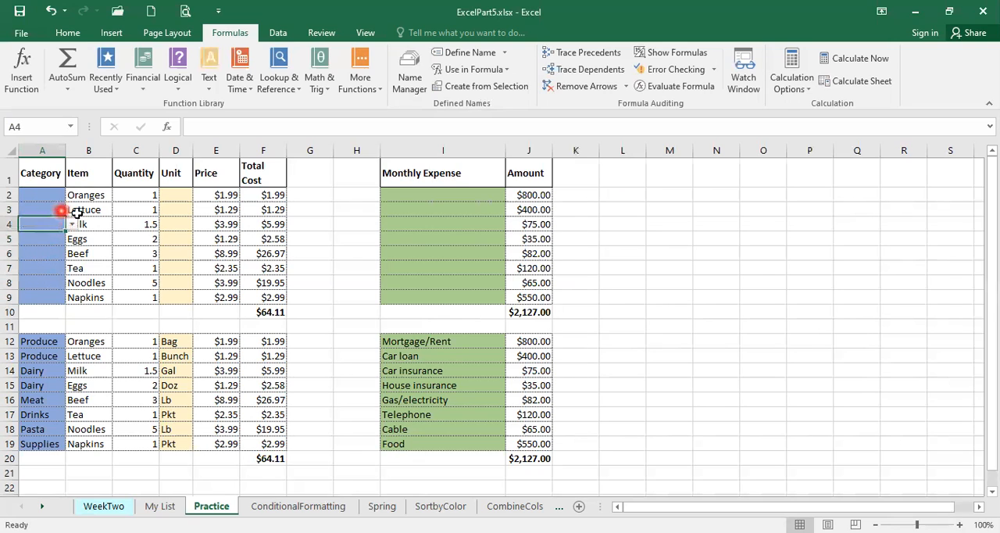
Choose Produce as the category for Oranges in A2 and Dairy for Milk in A4 from their drop-down lists
click(45, 196)
click(70, 196)
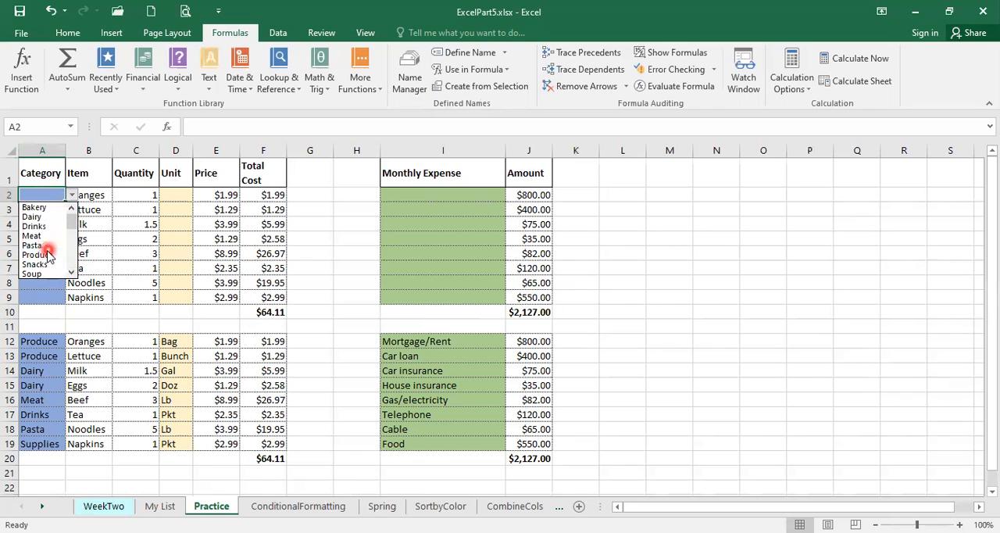
click(46, 255)
click(36, 224)
click(71, 224)
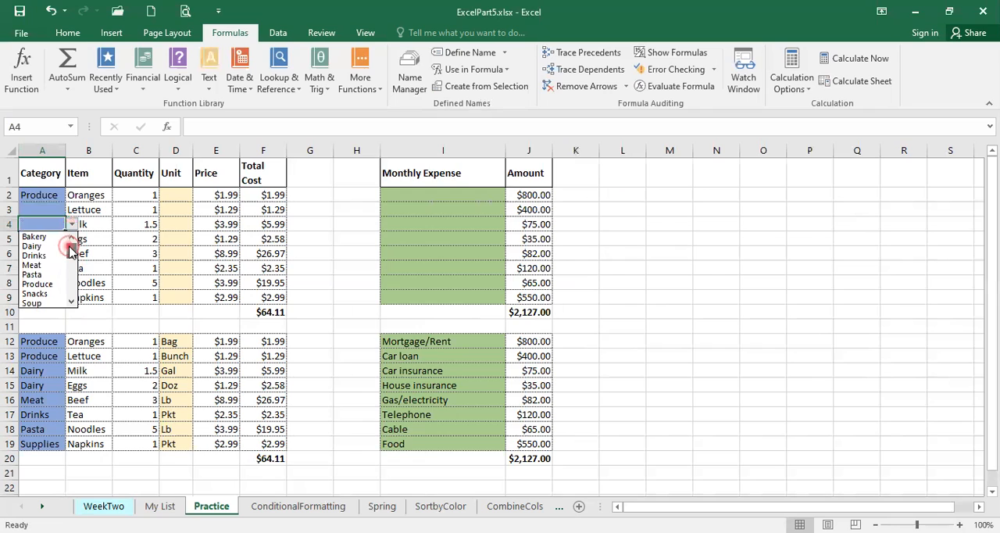
click(36, 246)
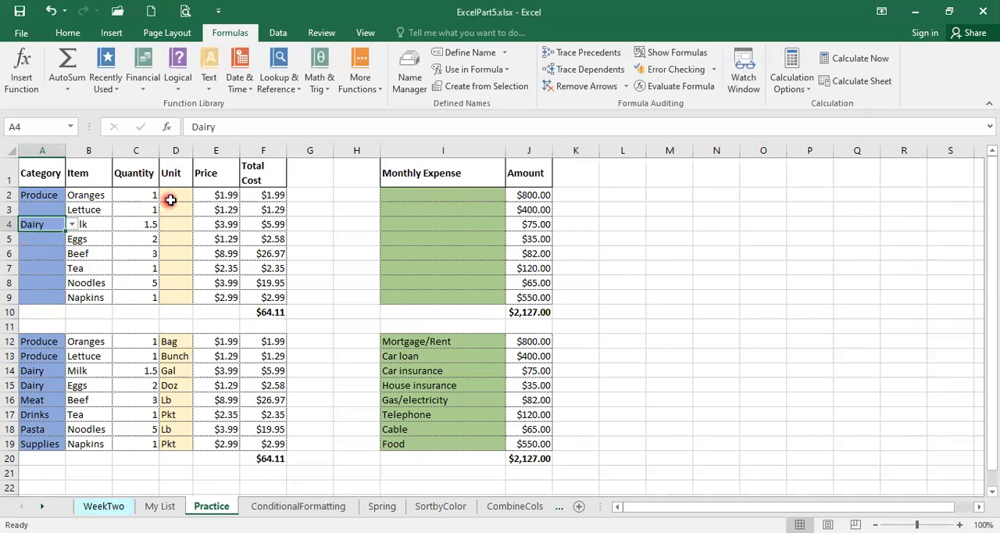
Set the data validation of the Unit cells D2:D9 to allow a List
click(168, 200)
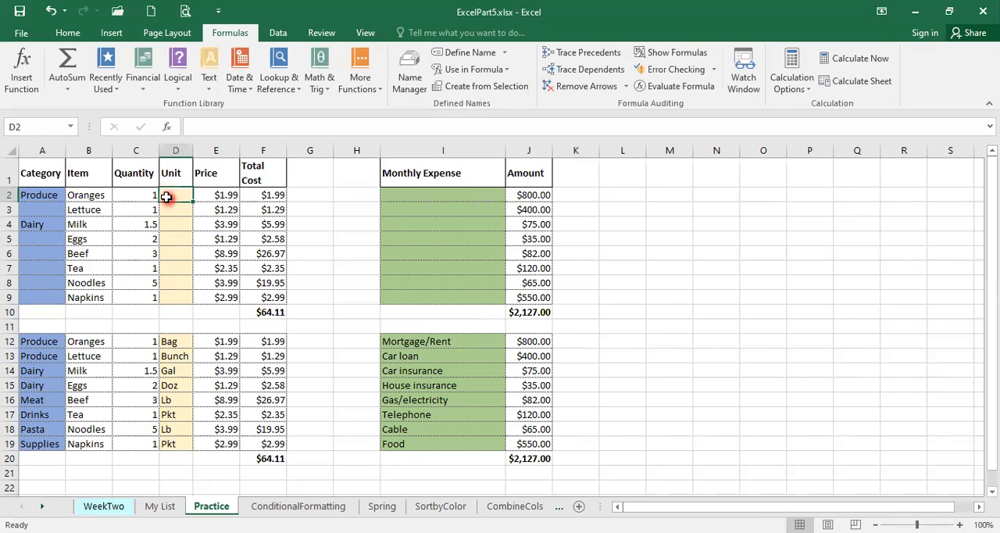
drag(169, 194, 173, 295)
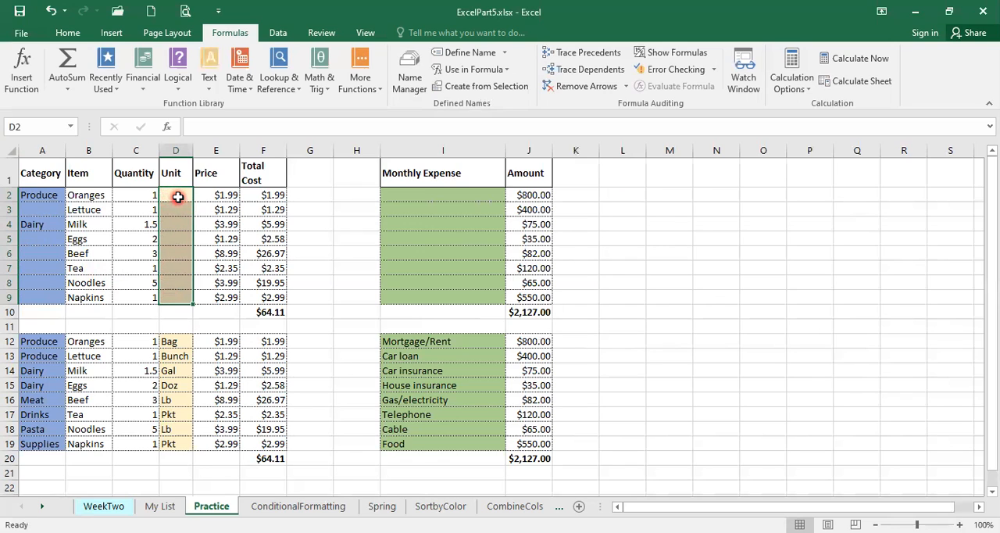
click(279, 35)
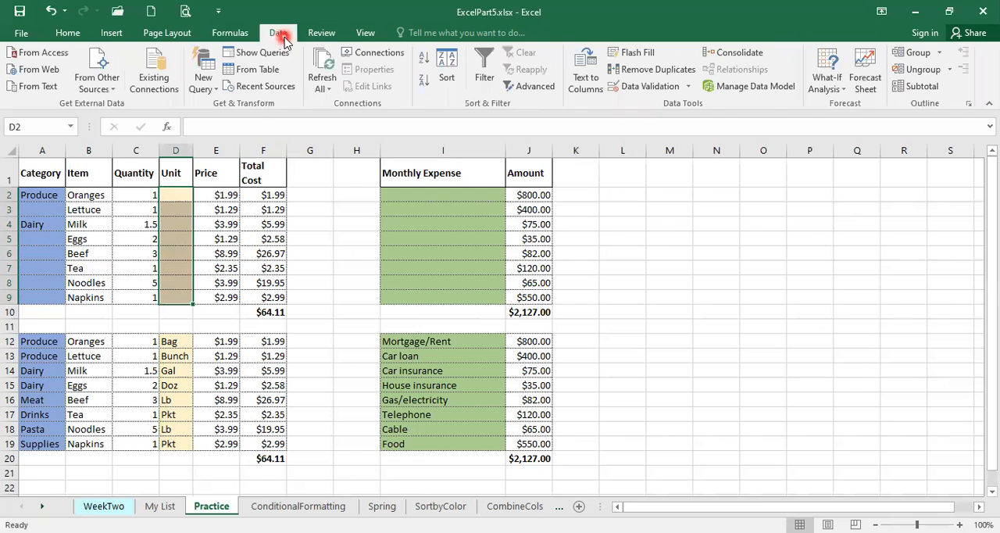
click(688, 86)
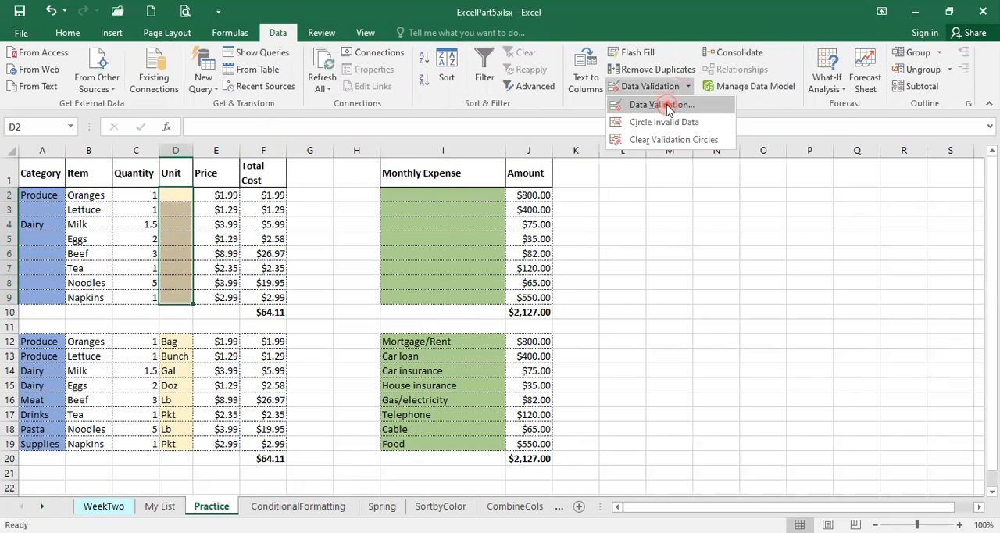
click(664, 105)
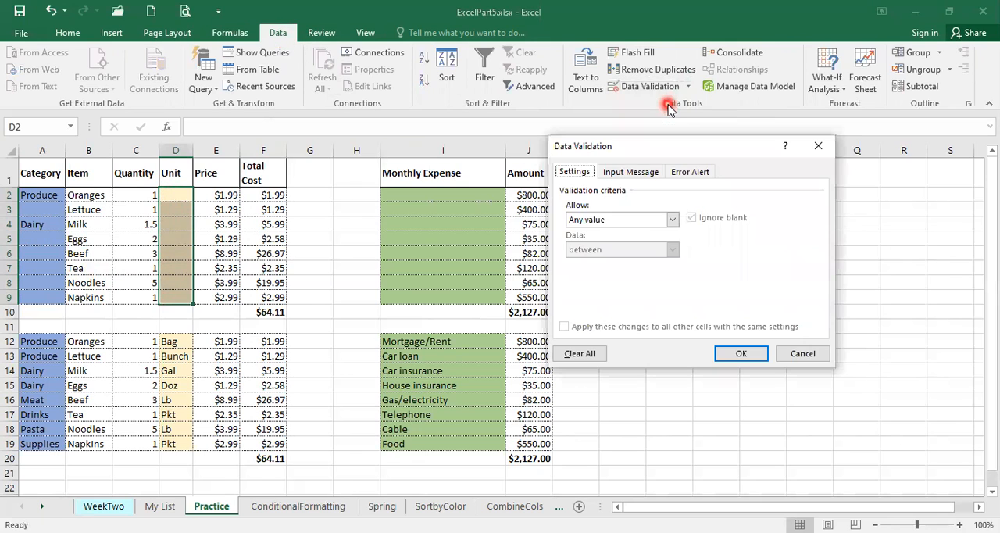
click(671, 219)
click(632, 261)
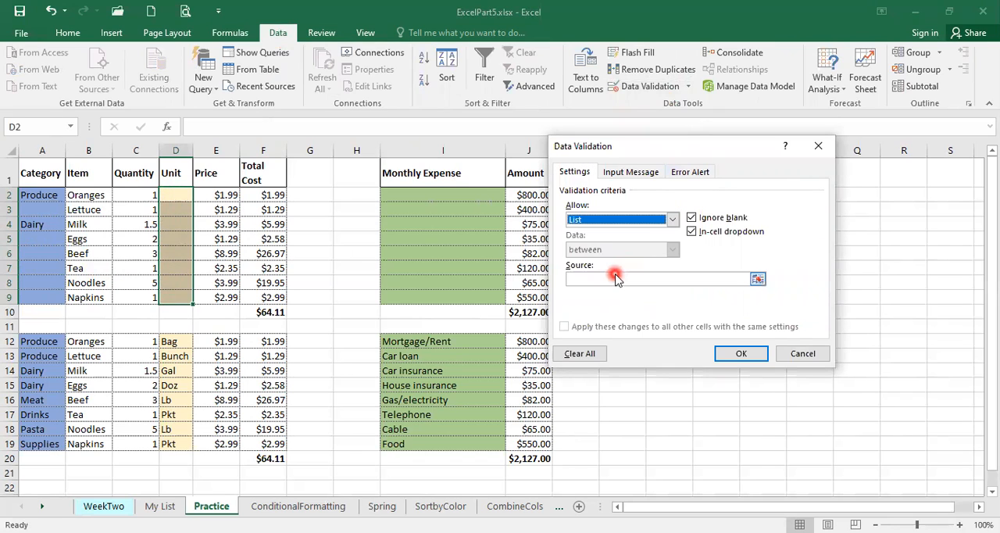
Use the defined name Unit as the validation list's source and apply the rule to D2:D9
click(601, 278)
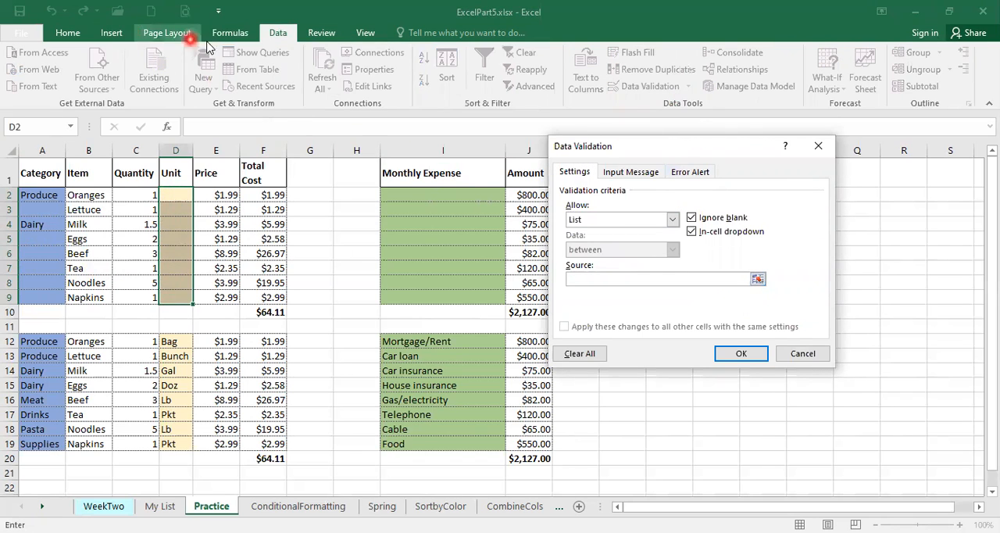
click(231, 35)
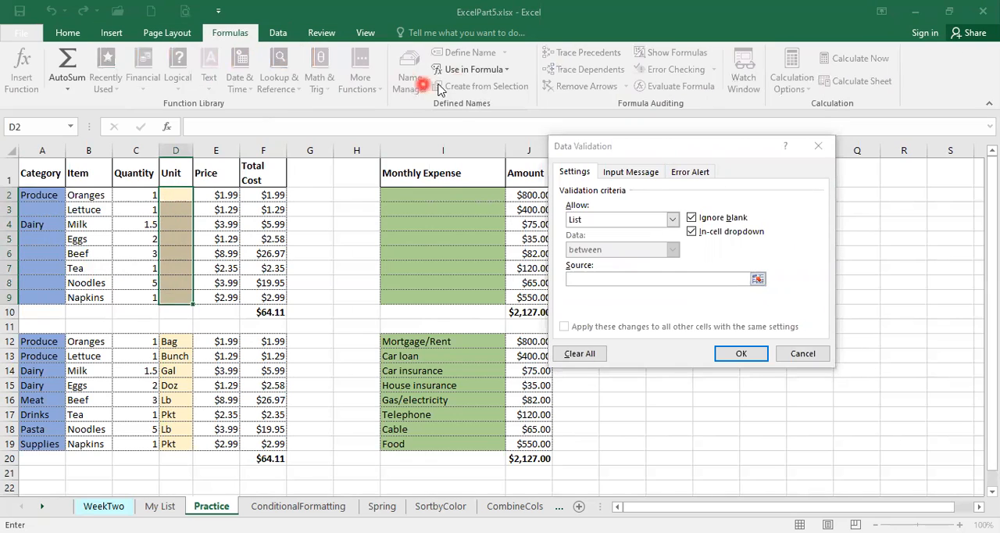
click(506, 70)
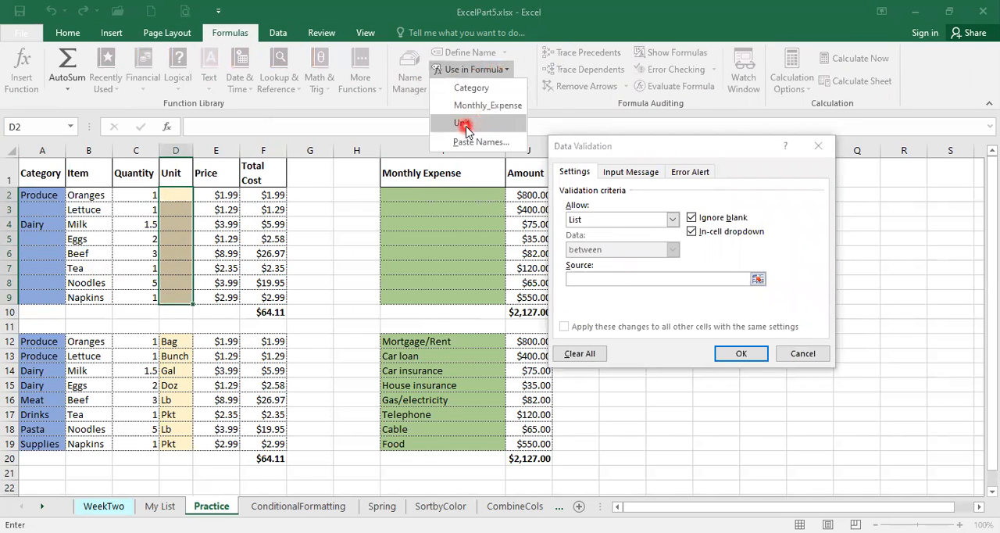
click(462, 124)
click(740, 353)
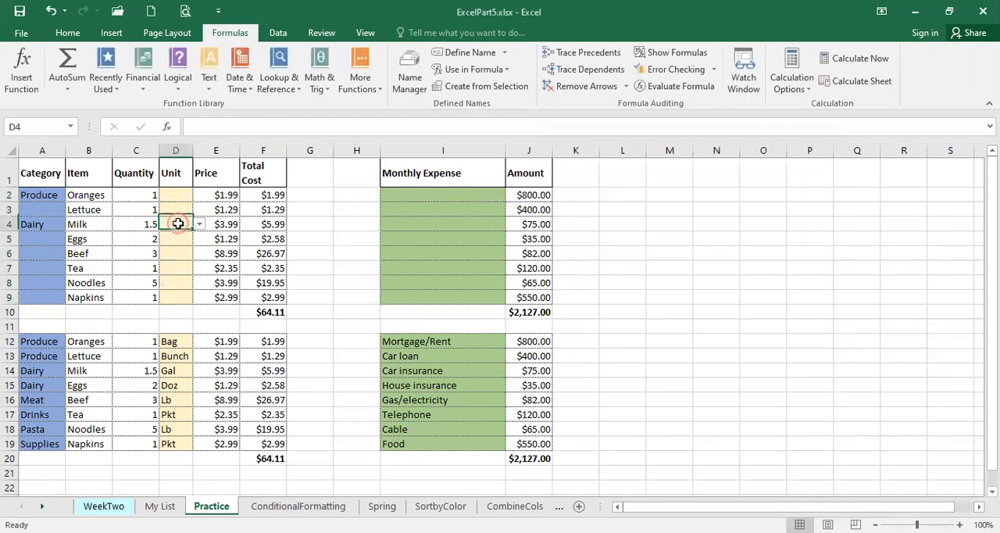
Choose Bag as the unit for Oranges in D2 and Bunch for Lettuce in D3 from their drop-down lists
click(185, 193)
click(199, 194)
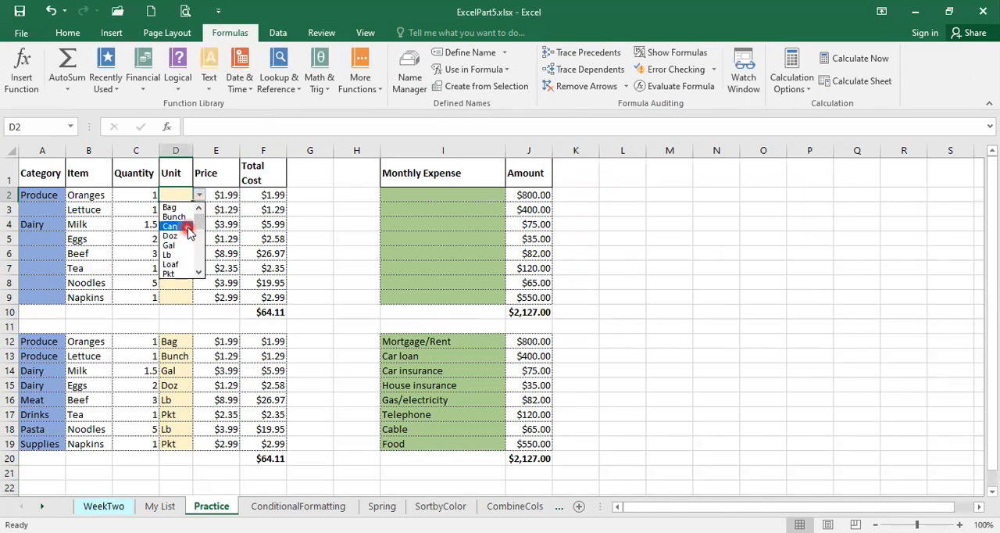
click(175, 208)
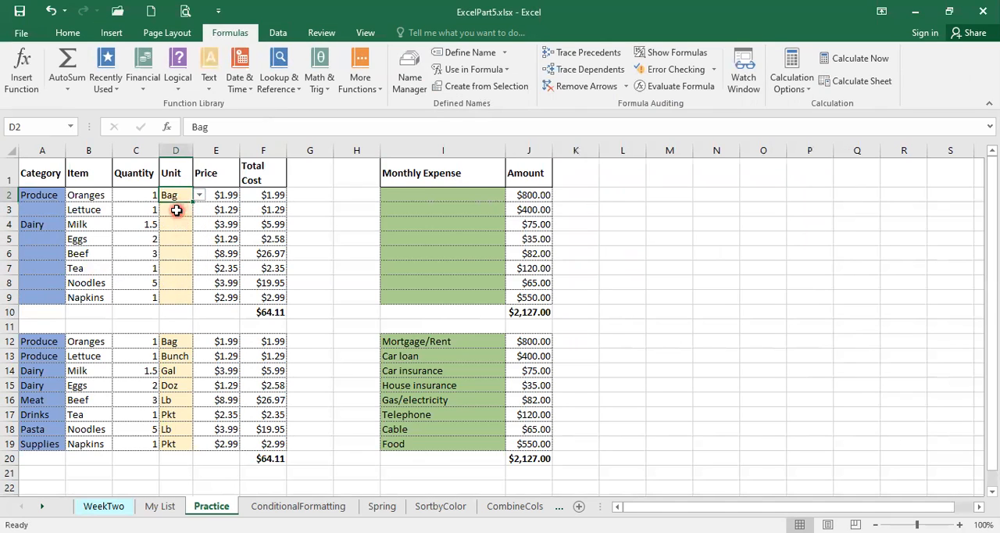
click(187, 209)
click(198, 210)
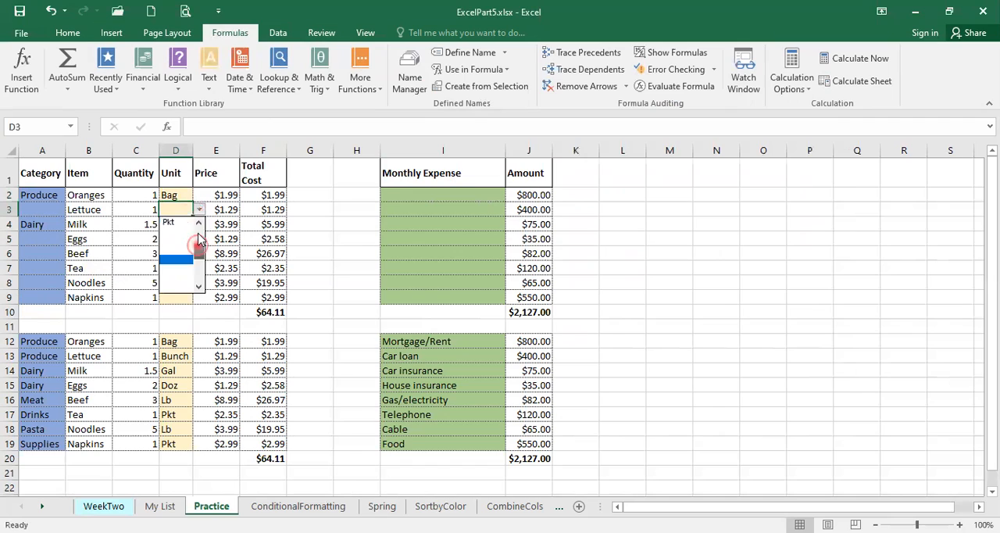
click(189, 234)
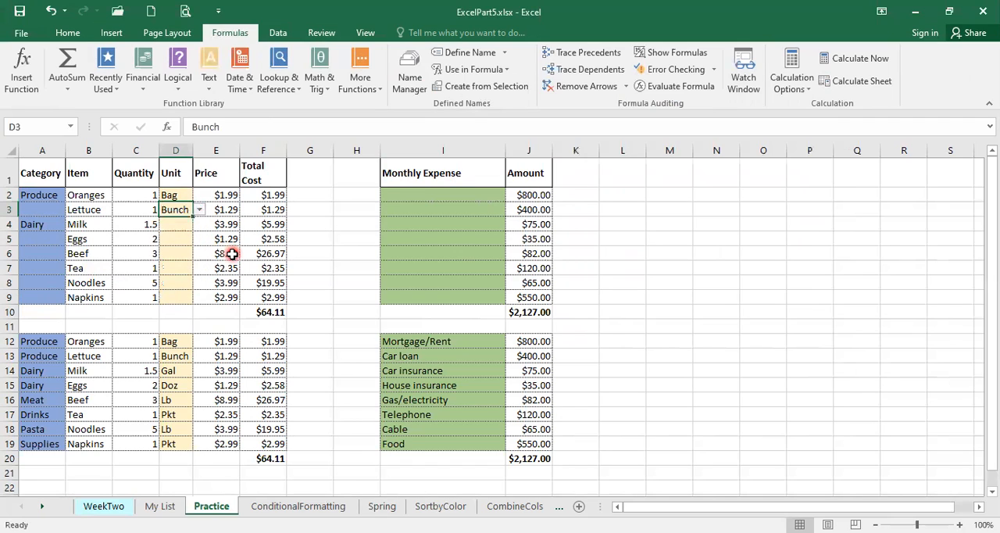